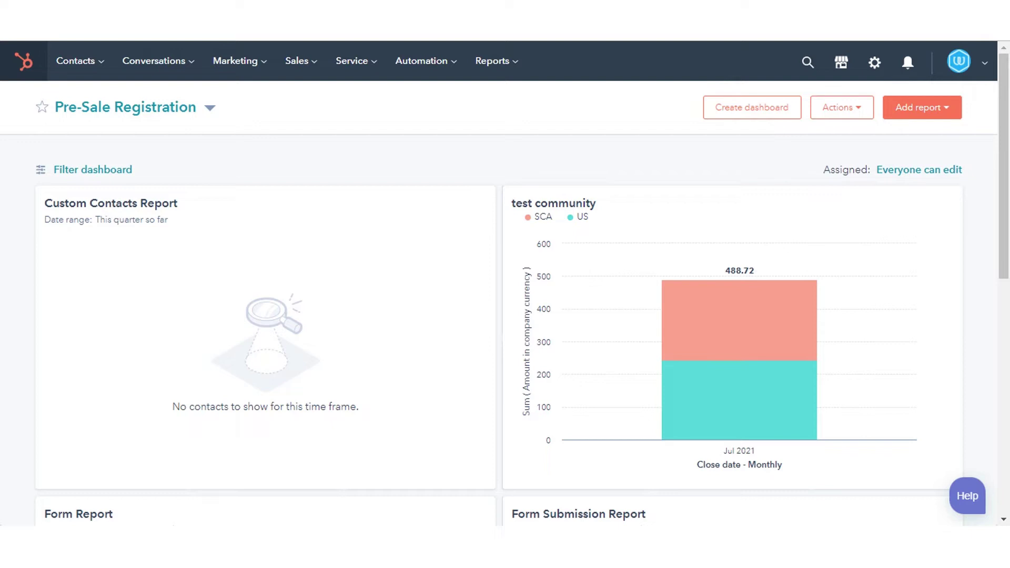
- Navigate from Marketing to Campaigns and bring up the Facebook ads Campaign performance page
{"action": "left_click", "coordinate": [247, 70]}
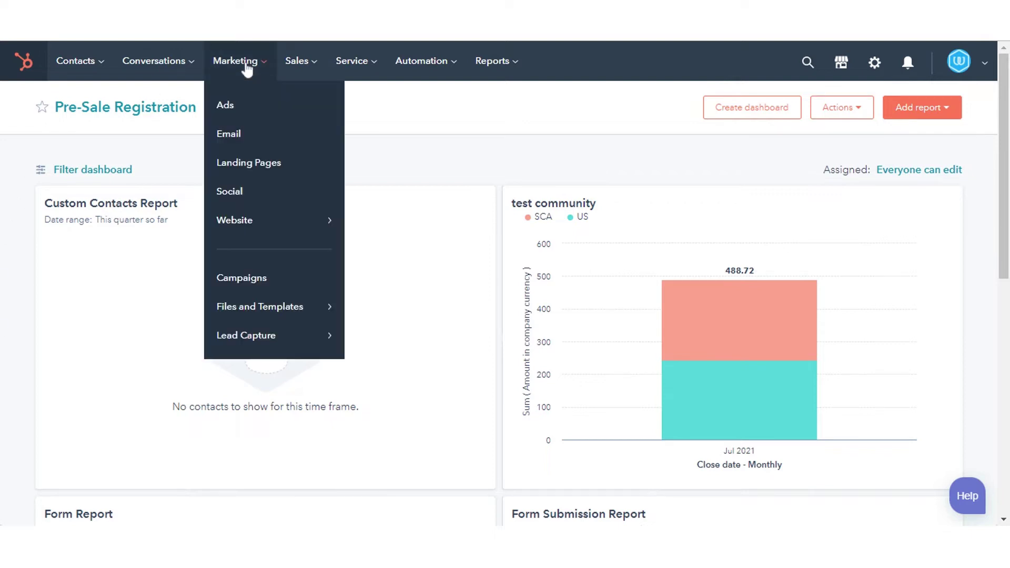
{"action": "left_click", "coordinate": [248, 274]}
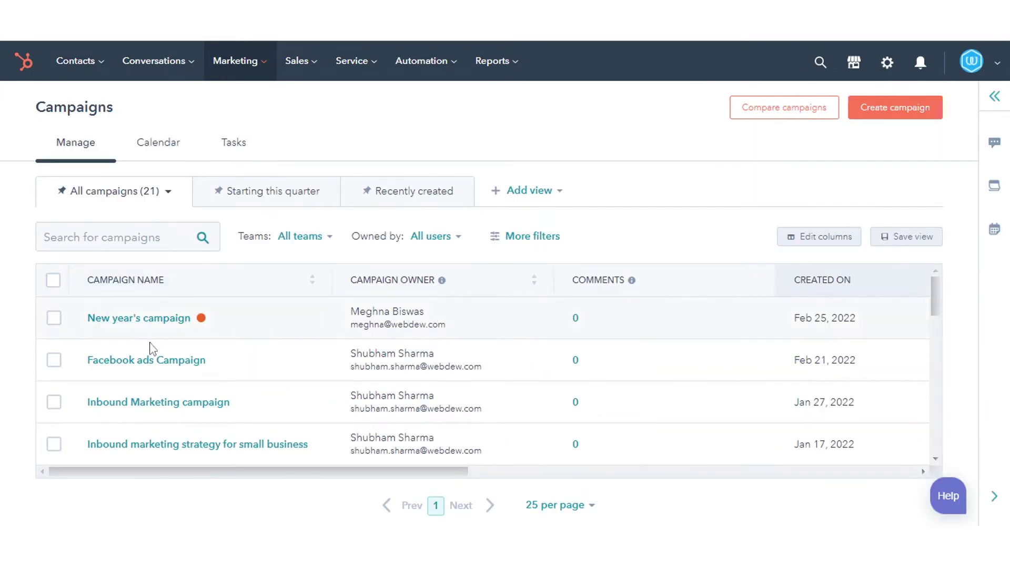
{"action": "left_click", "coordinate": [142, 363]}
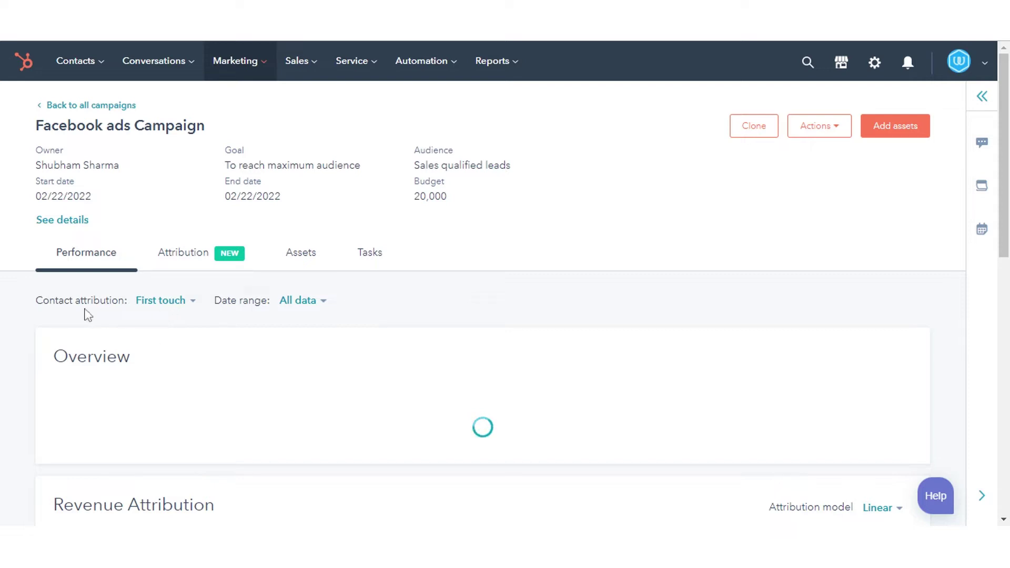
- Set contact attribution to Last touch and the date range to This month
{"action": "left_click", "coordinate": [155, 308]}
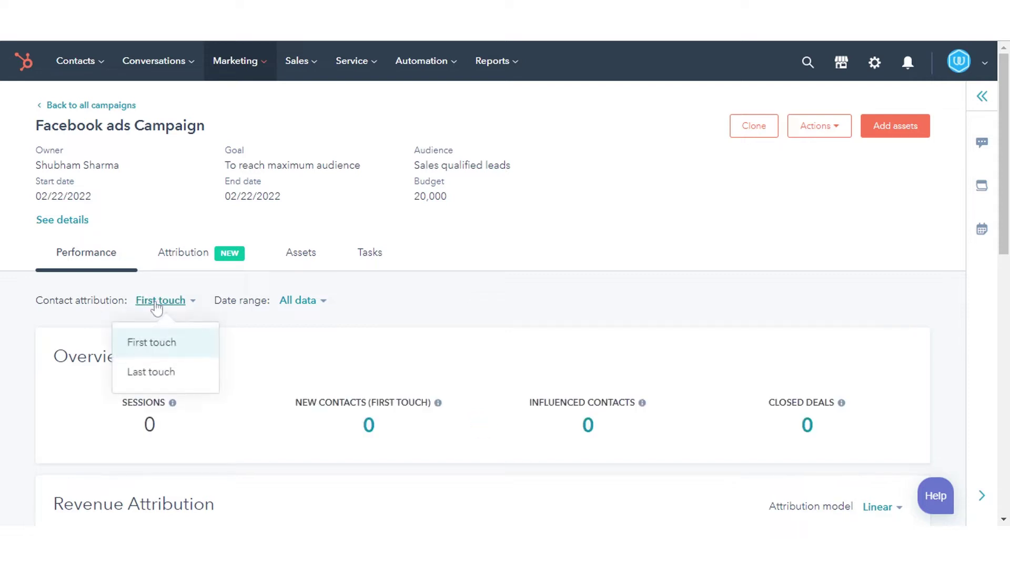
{"action": "left_click", "coordinate": [160, 379]}
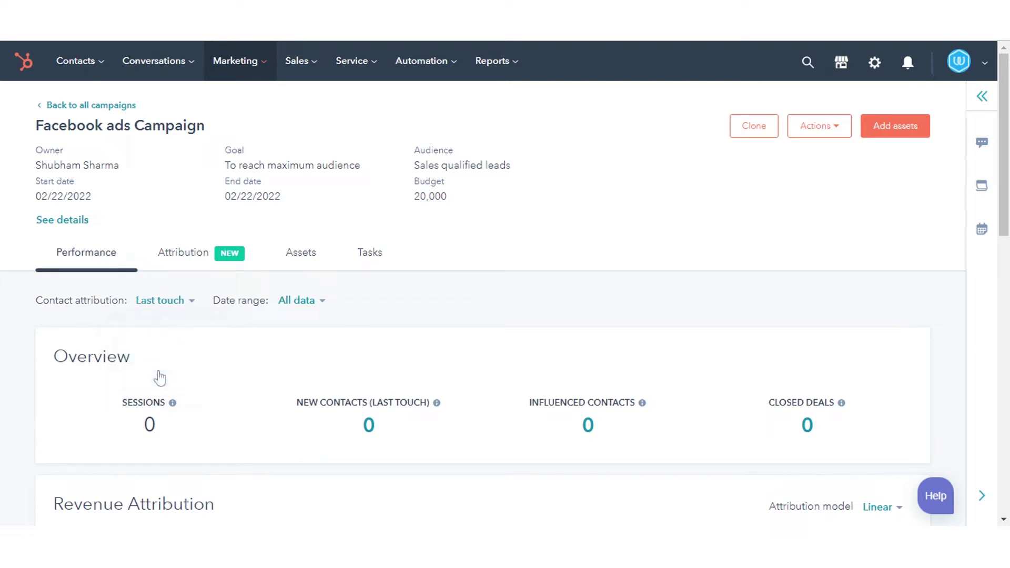
{"action": "left_click", "coordinate": [301, 302]}
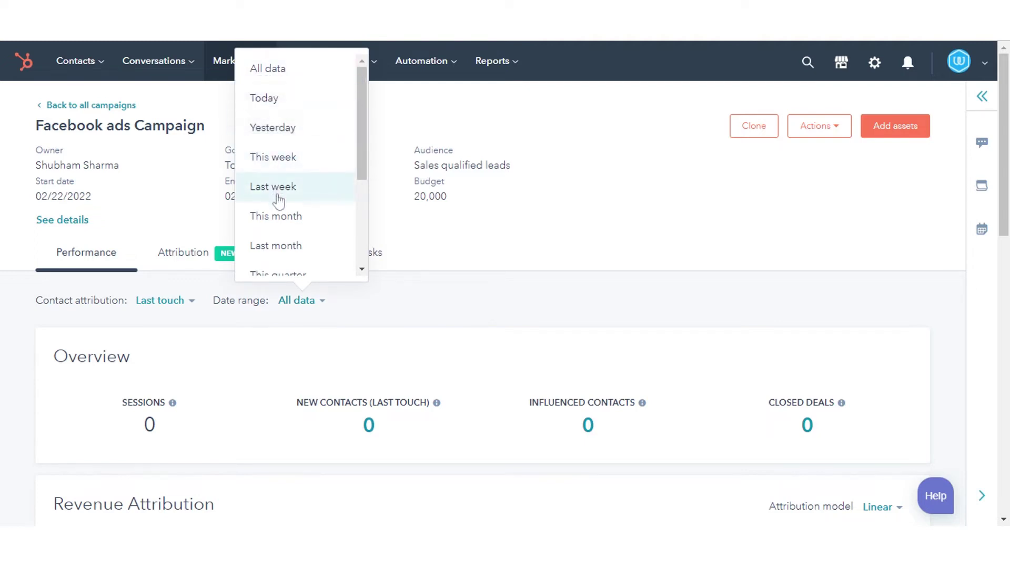
{"action": "left_click", "coordinate": [276, 216]}
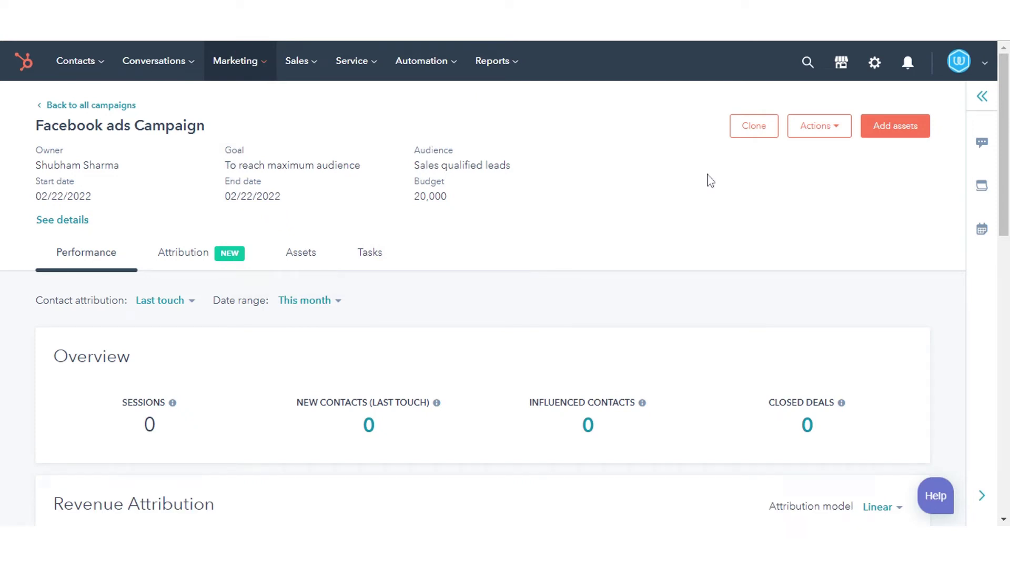
{"action": "left_click_drag", "start_coordinate": [1004, 143], "coordinate": [1004, 190]}
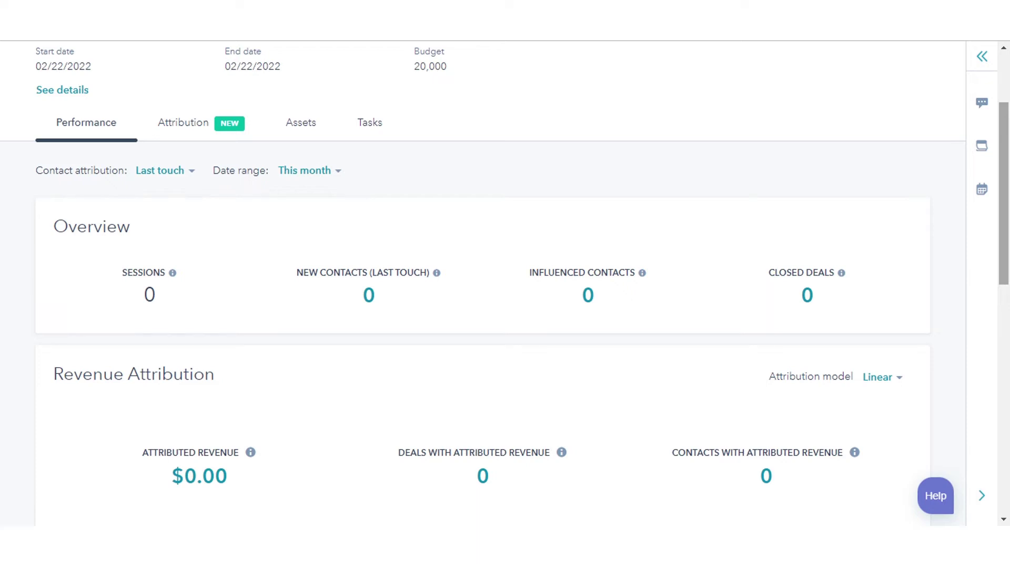
{"action": "scroll", "coordinate": [506, 285], "scroll_direction": "down", "scroll_amount": 1}
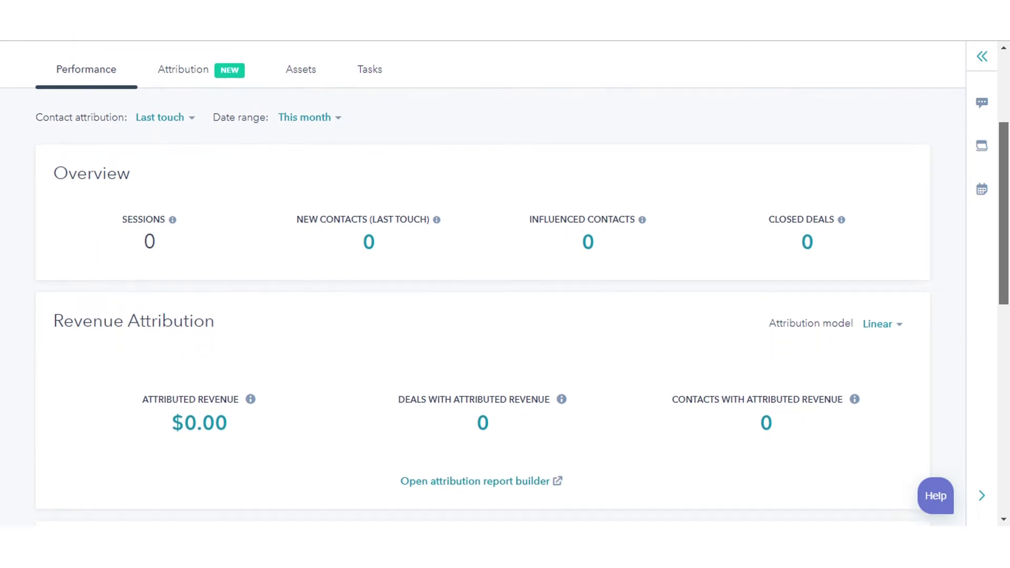
{"action": "scroll", "coordinate": [505, 288], "scroll_direction": "down", "scroll_amount": 1}
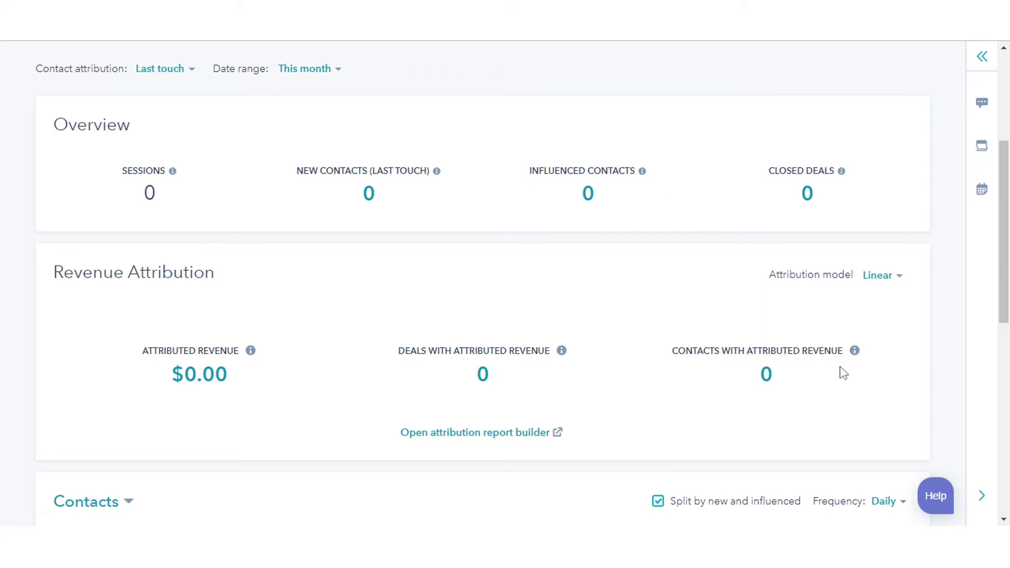
{"action": "left_click_drag", "start_coordinate": [1003, 233], "coordinate": [1002, 303]}
{"action": "scroll", "coordinate": [506, 276], "scroll_direction": "down", "scroll_amount": 1}
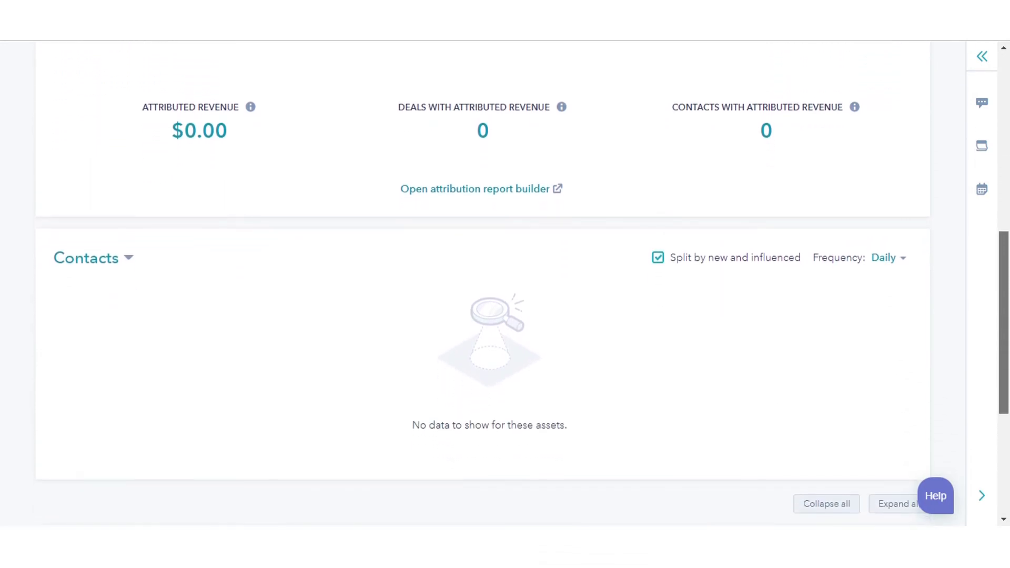
- Review the Contacts chart's metric choices (Contacts/Sessions) and its Daily/Monthly frequency options
{"action": "left_click", "coordinate": [128, 259]}
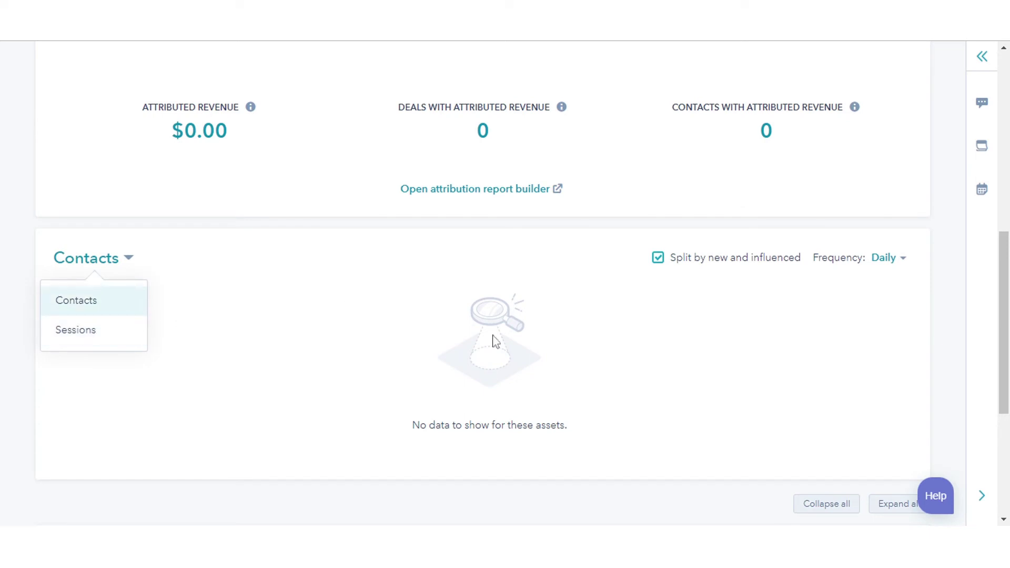
{"action": "left_click", "coordinate": [892, 268]}
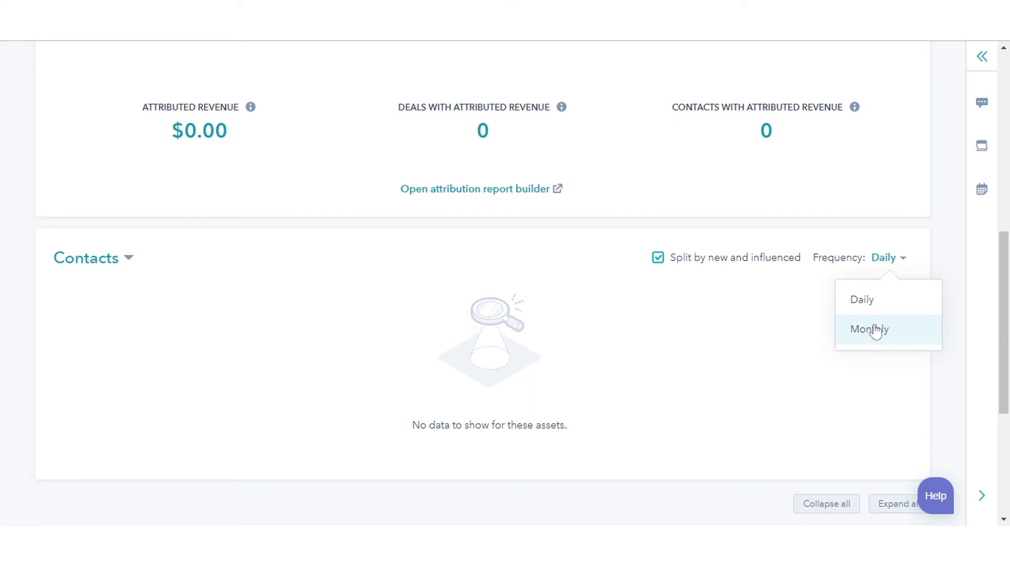
{"action": "scroll", "coordinate": [874, 331], "scroll_direction": "down", "scroll_amount": 3}
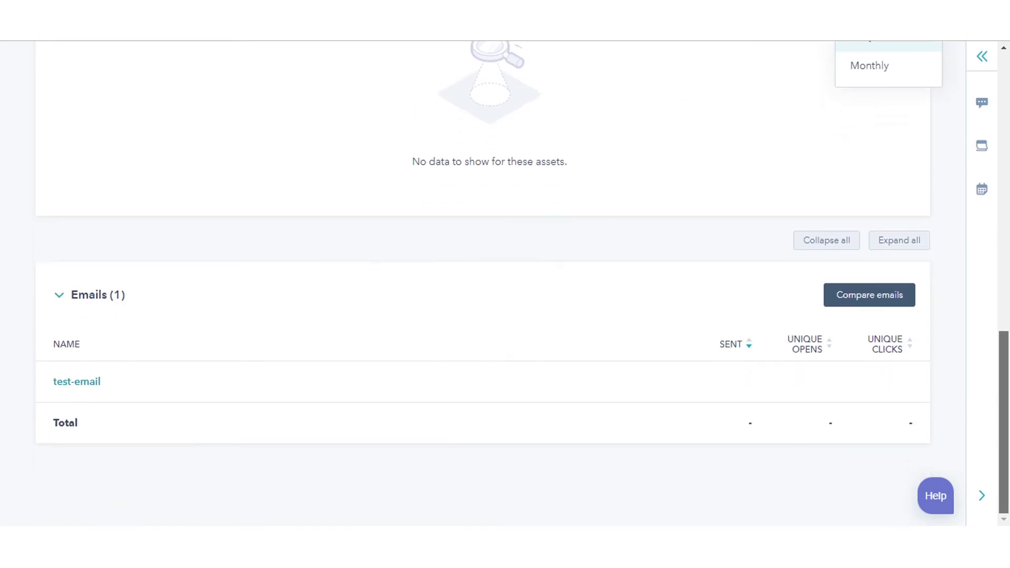